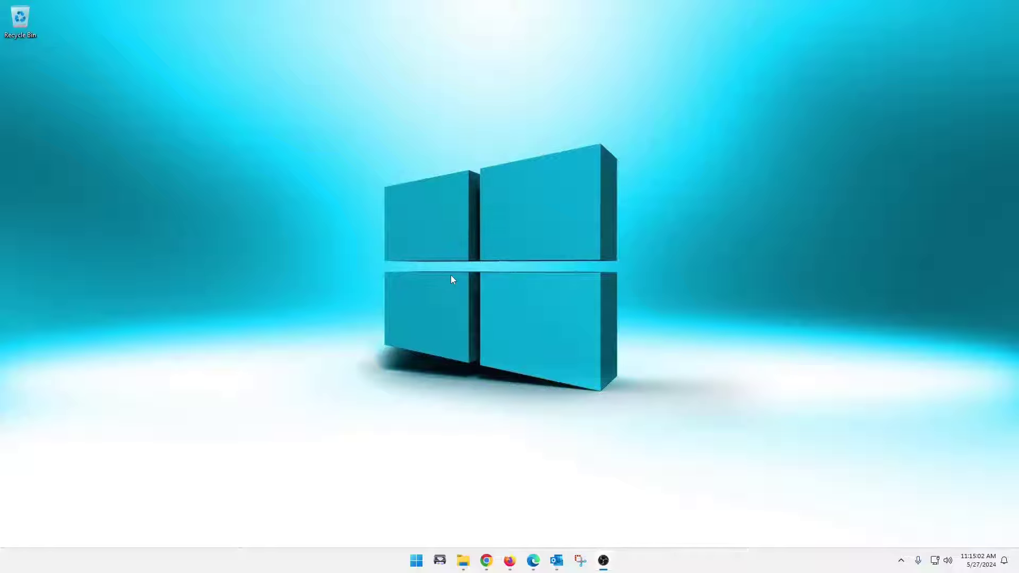
- Search the Start menu for 'users' and open the Accounts > Other users settings page
left_click(417, 564)
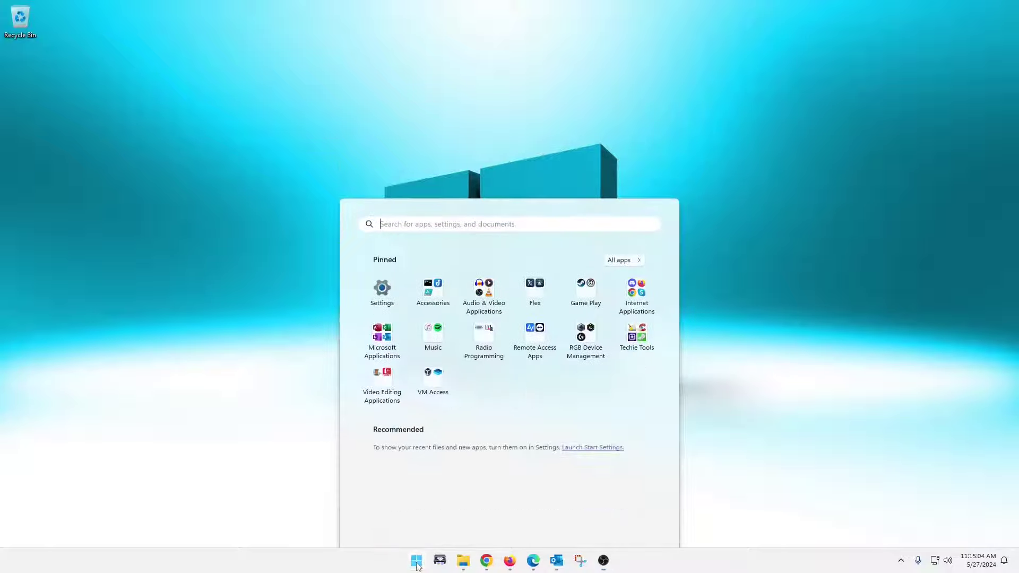
type("users")
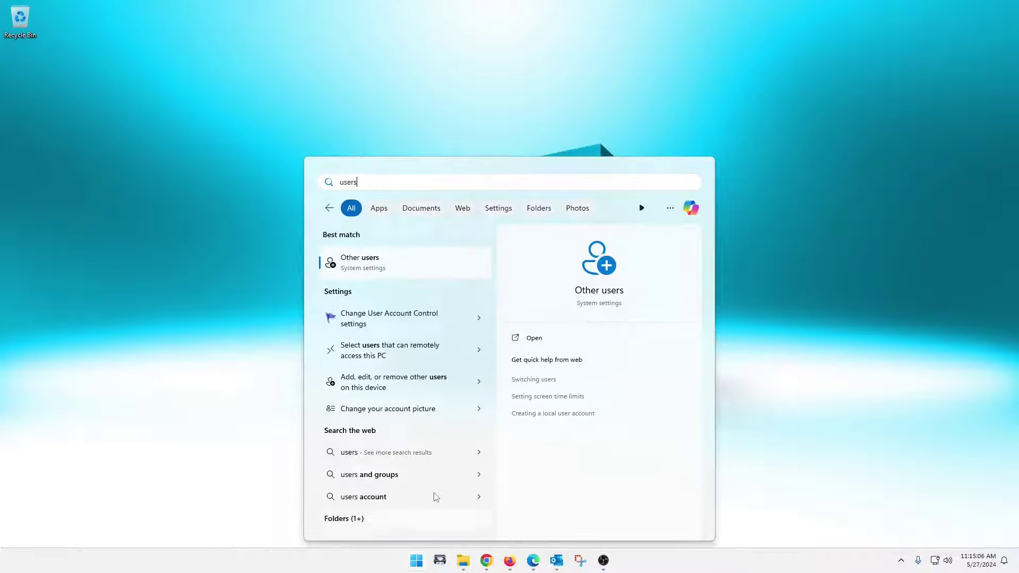
left_click(364, 264)
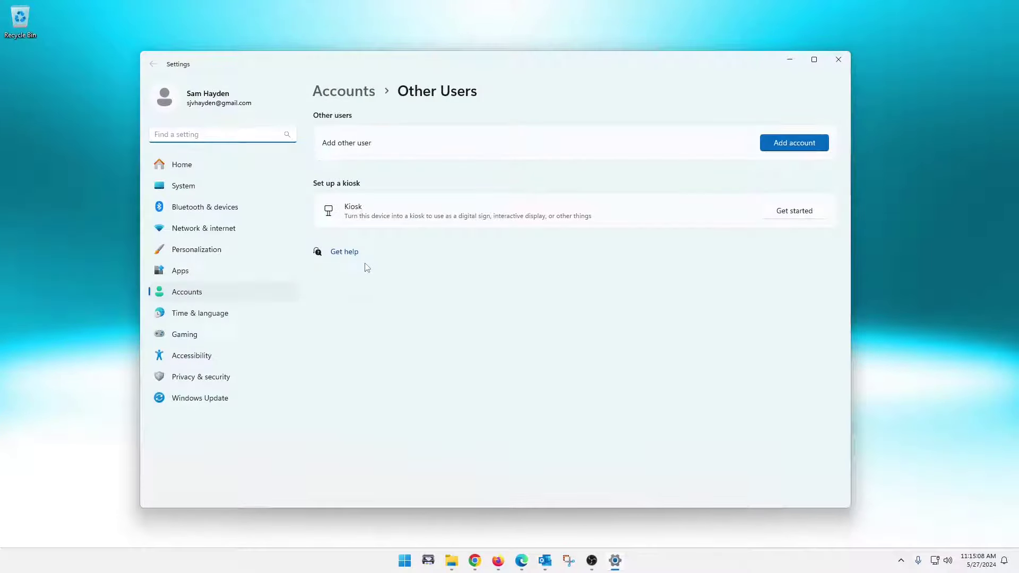
left_click_drag(404, 62, 420, 68)
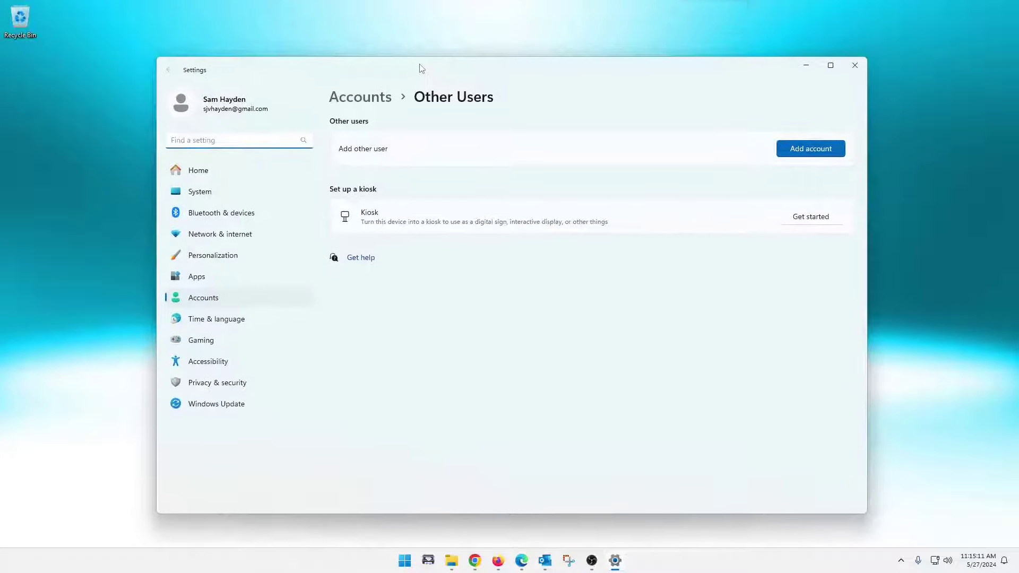
- Choose Add account next to Add other user
left_click(798, 146)
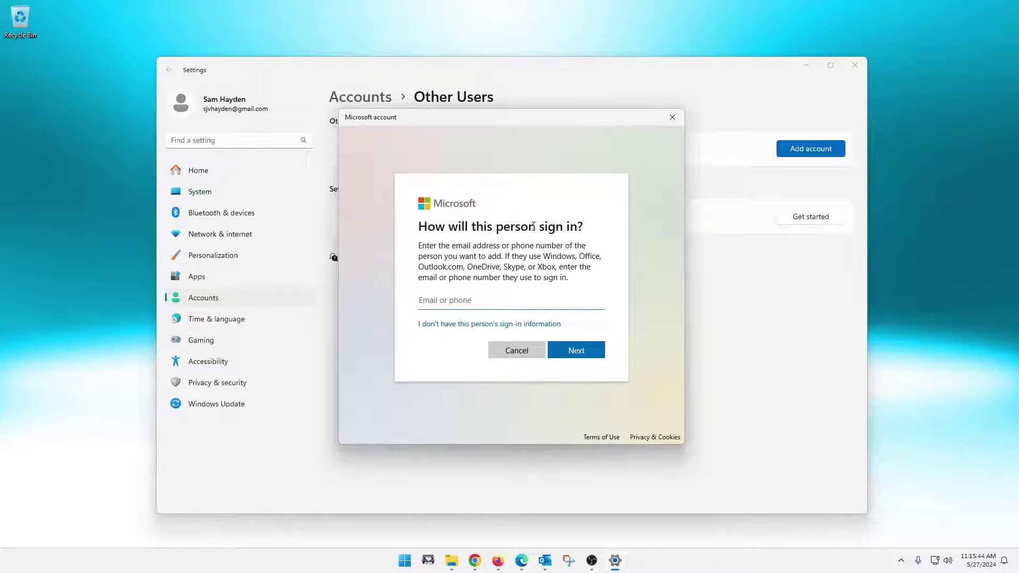
- Indicate the sign-in info is unknown and choose to add a user without a Microsoft account
left_click(461, 326)
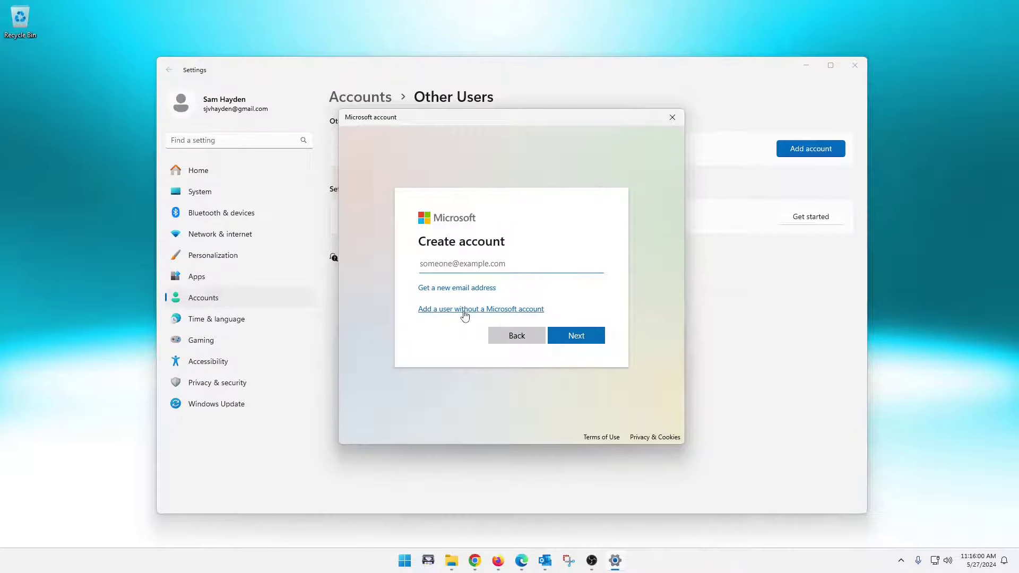
left_click(465, 310)
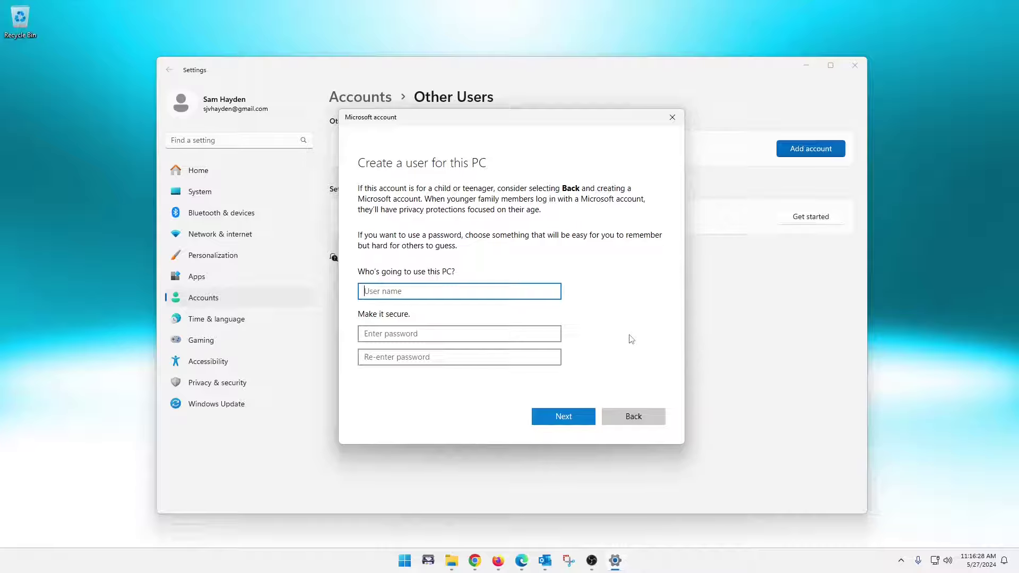
- Back out of and cancel the account wizard, then close Settings
left_click(636, 414)
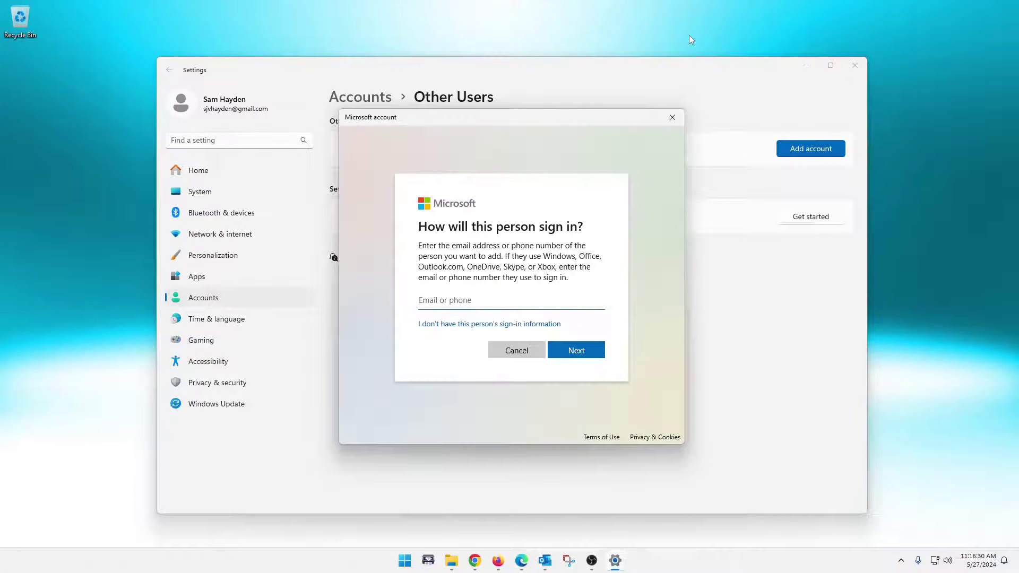
left_click(513, 354)
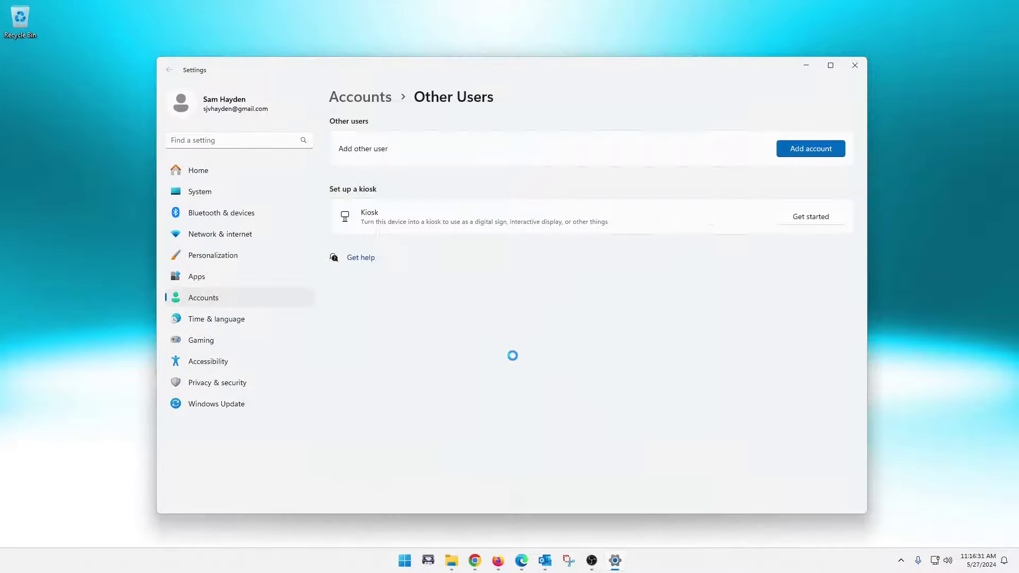
left_click(855, 65)
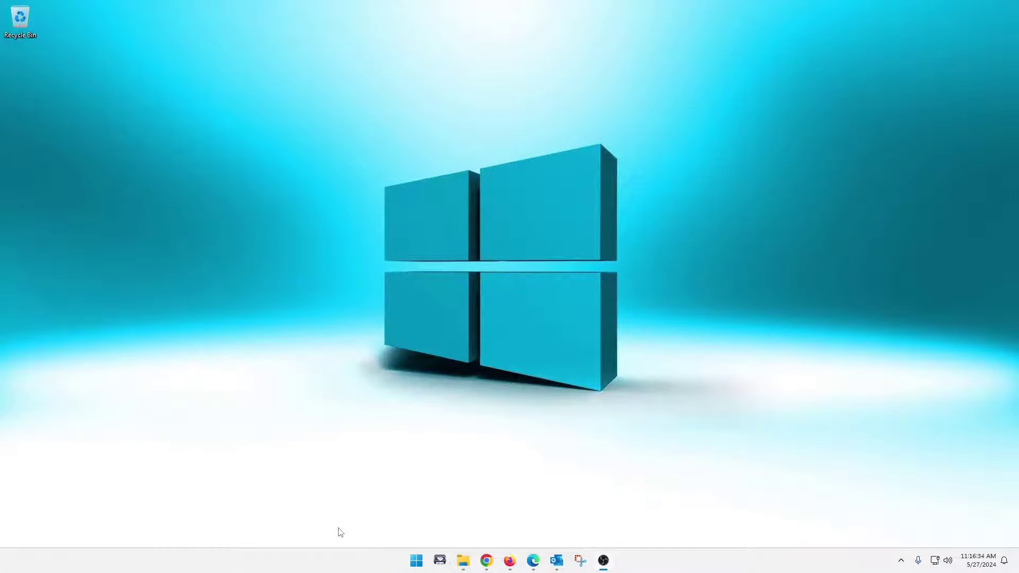
- Launch Computer Management from a Start menu search for 'computer'
left_click(416, 567)
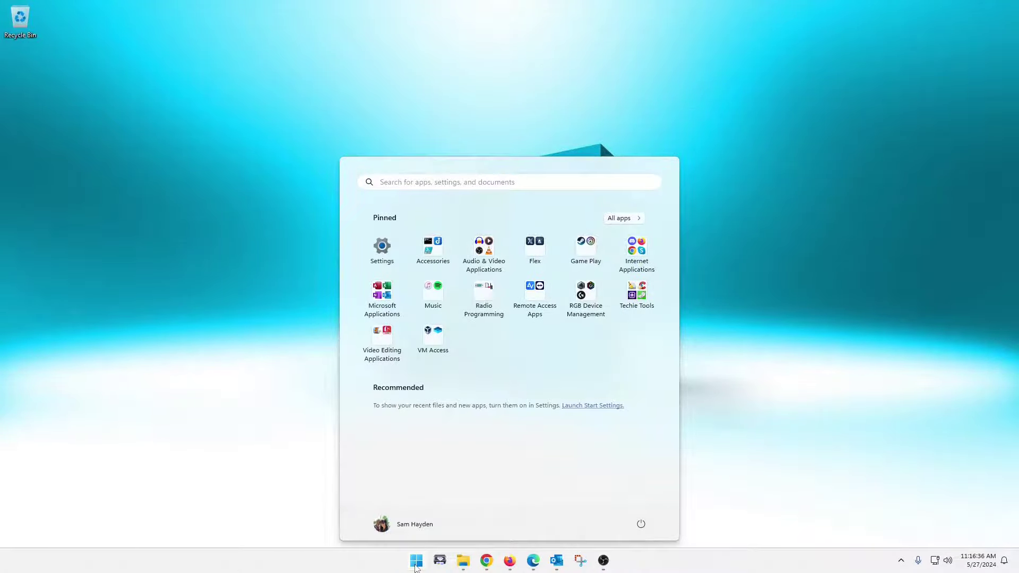
type("computer")
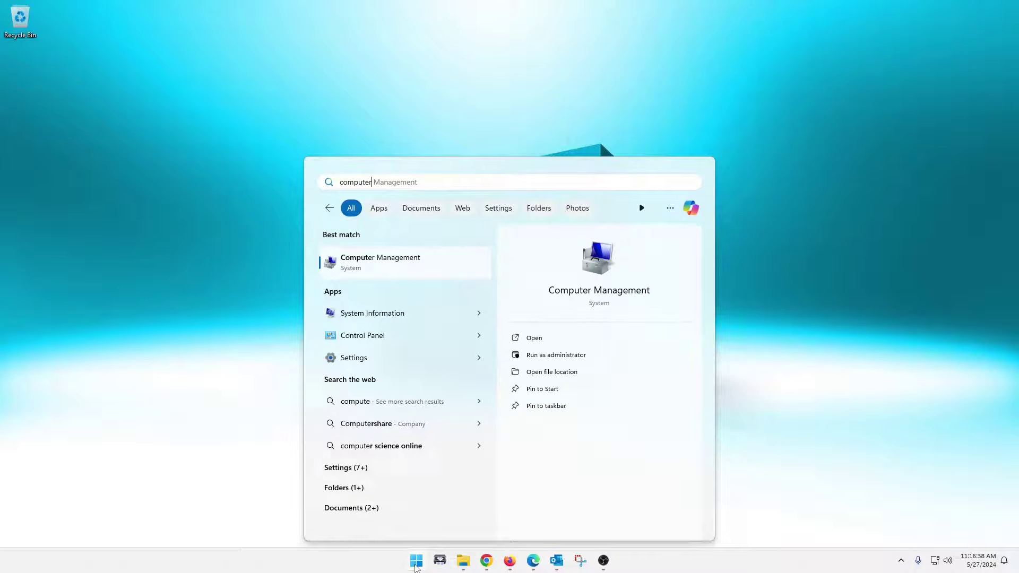
key("Tab")
key("Return")
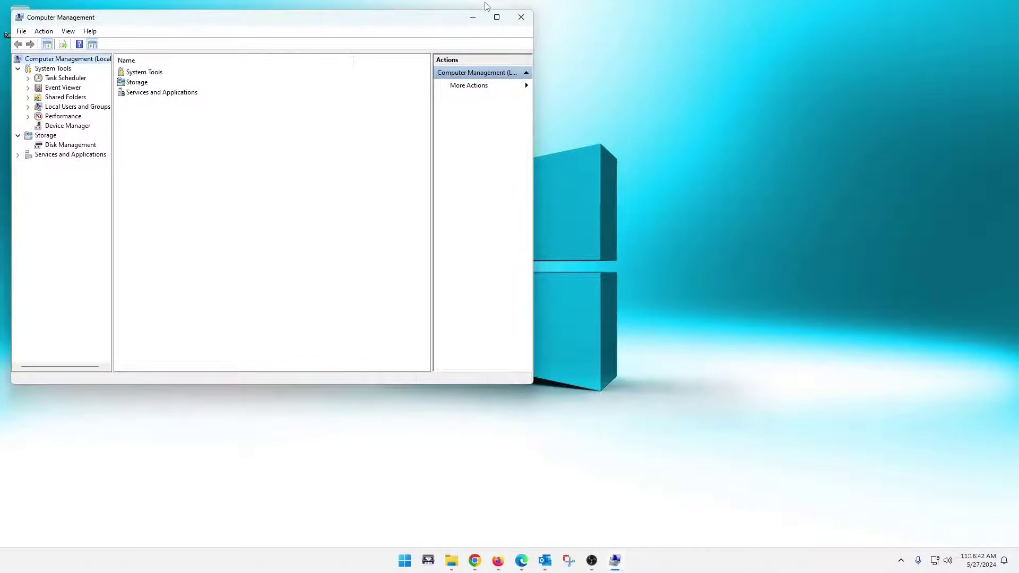
- Maximize Computer Management, show Local Users and Groups > Users, and bring up the list's context menu
double_click(499, 19)
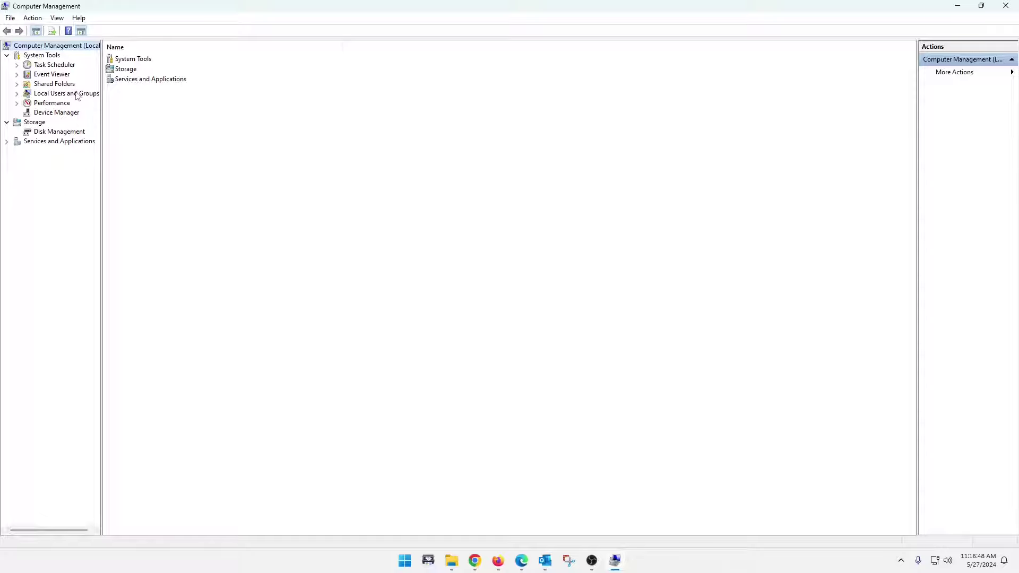
left_click(17, 93)
left_click(51, 103)
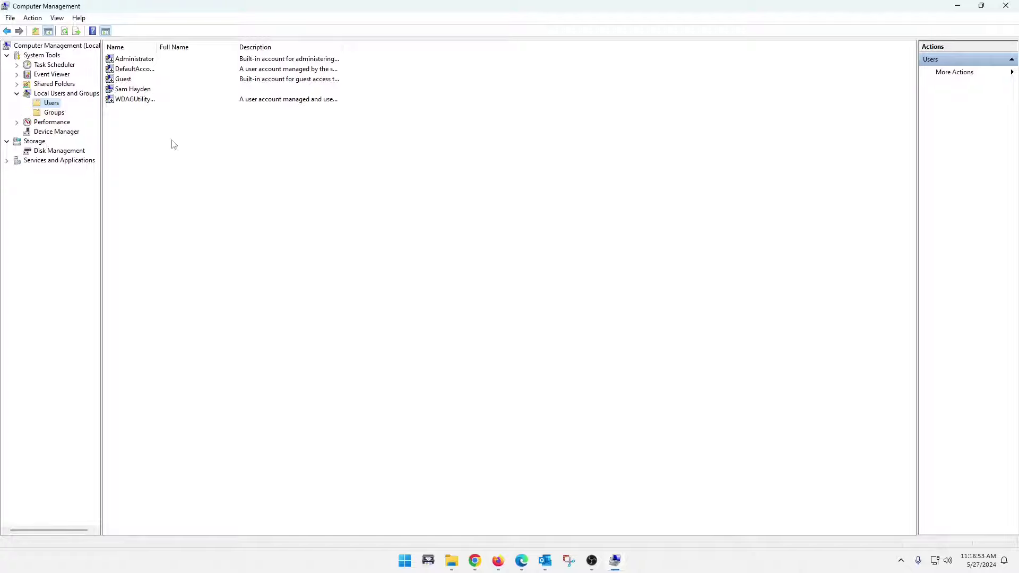
right_click(193, 176)
- Start a New User with user name SamTest, the user's full name, and description 'Test Account'
left_click(227, 179)
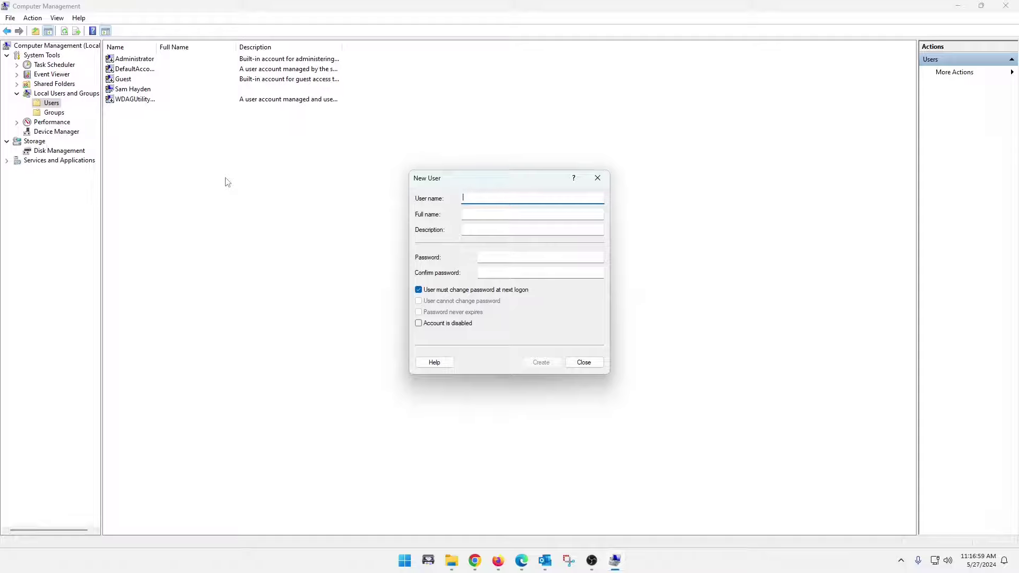
type("SamTest")
left_click(518, 214)
type("Sam")
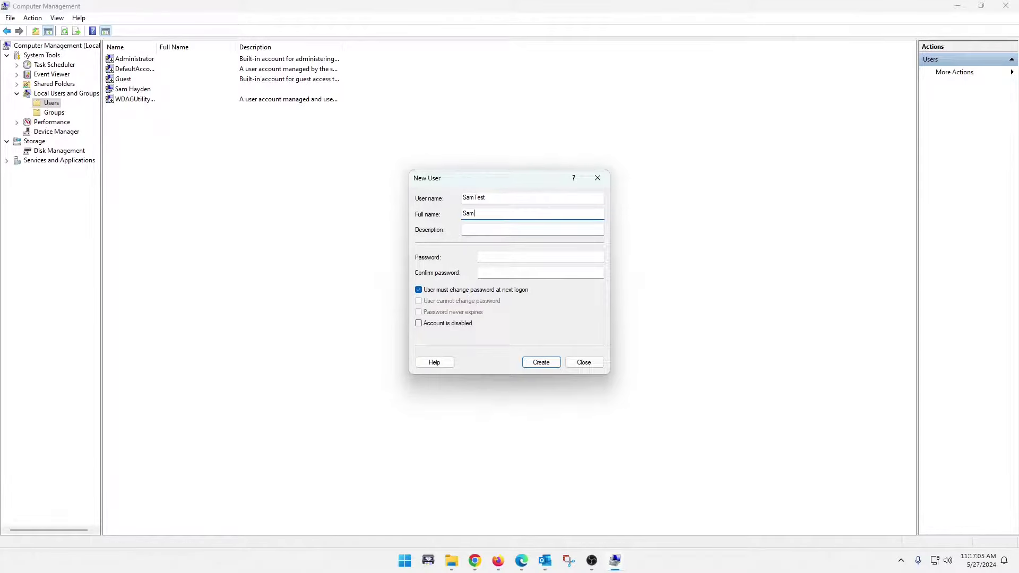
left_click(532, 229)
type("Test Account")
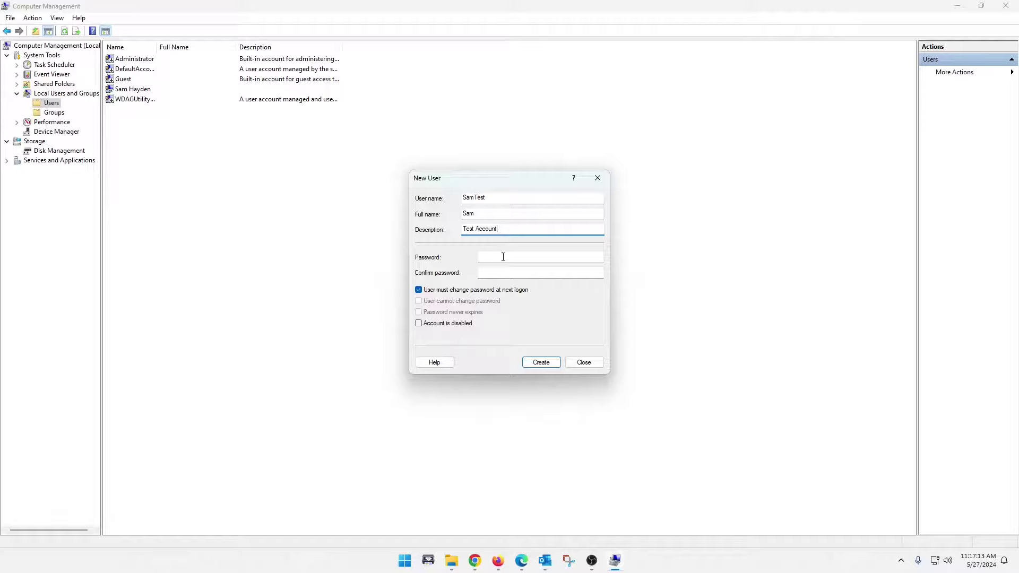
- Enter the account password in both the Password and Confirm password fields
left_click(503, 257)
type("Password")
left_click(540, 273)
type("Passwor")
- Untick 'User must change password at next logon' and create the SamTest account
left_click(419, 290)
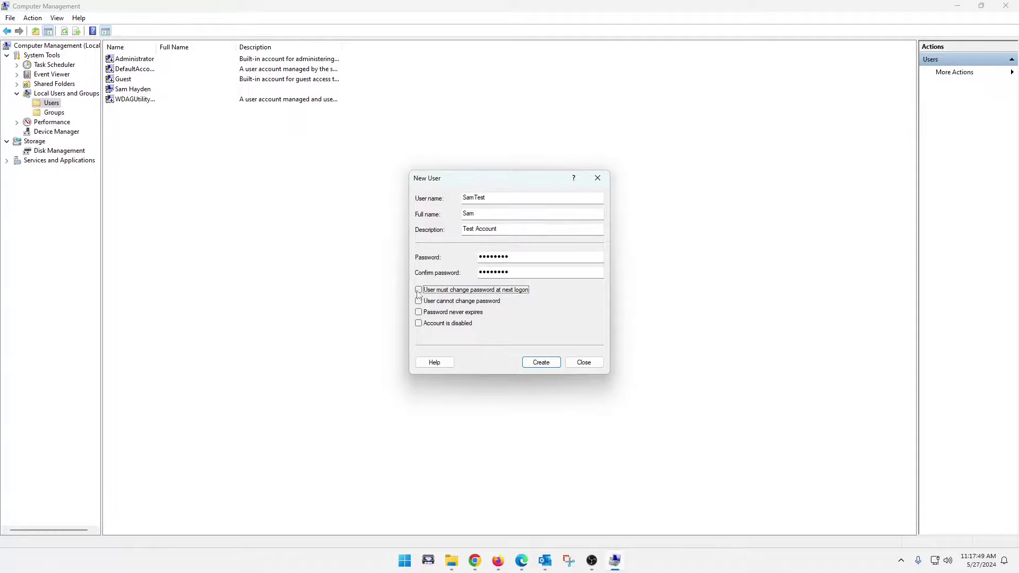
left_click(420, 290)
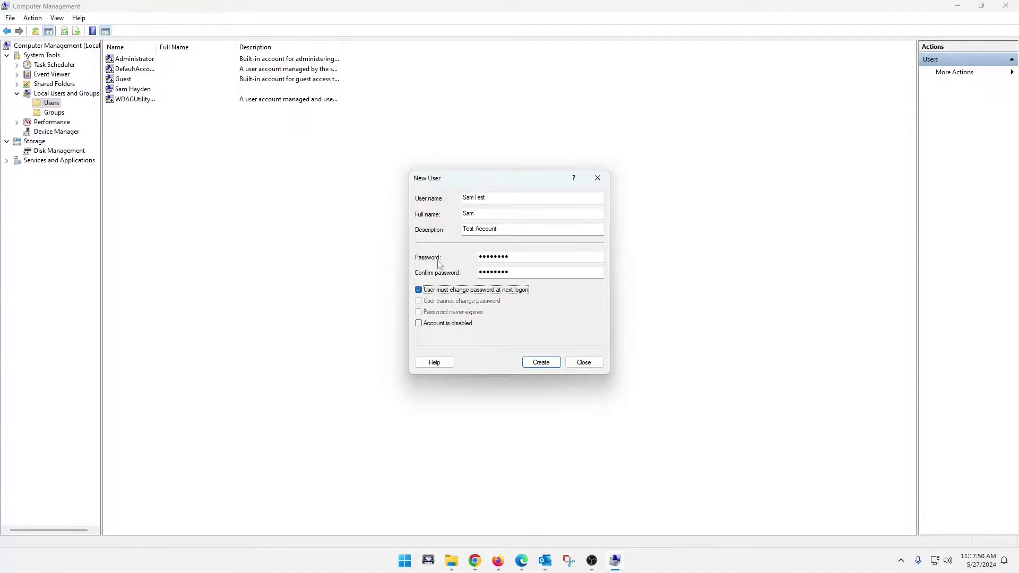
left_click(420, 290)
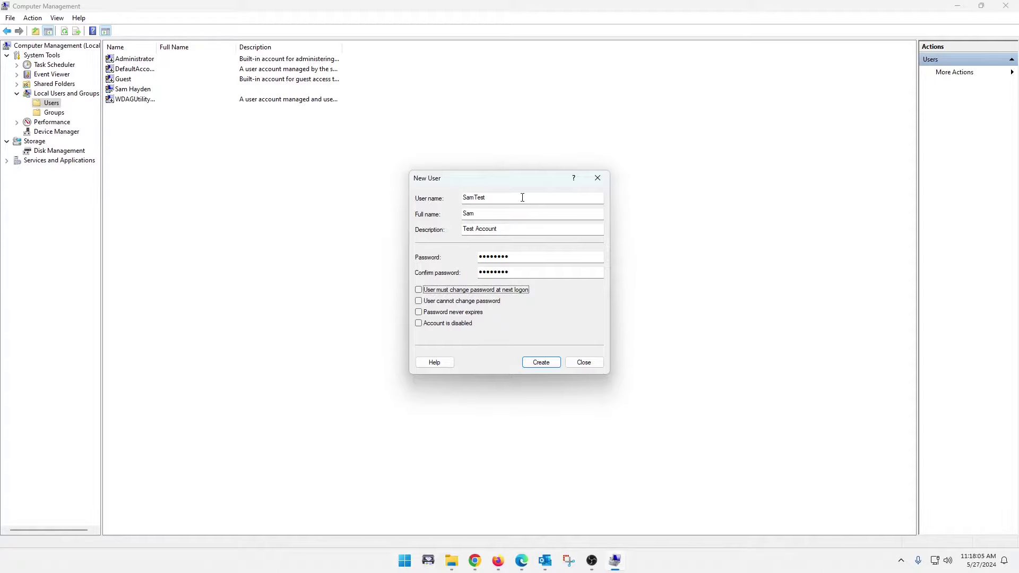
left_click(543, 363)
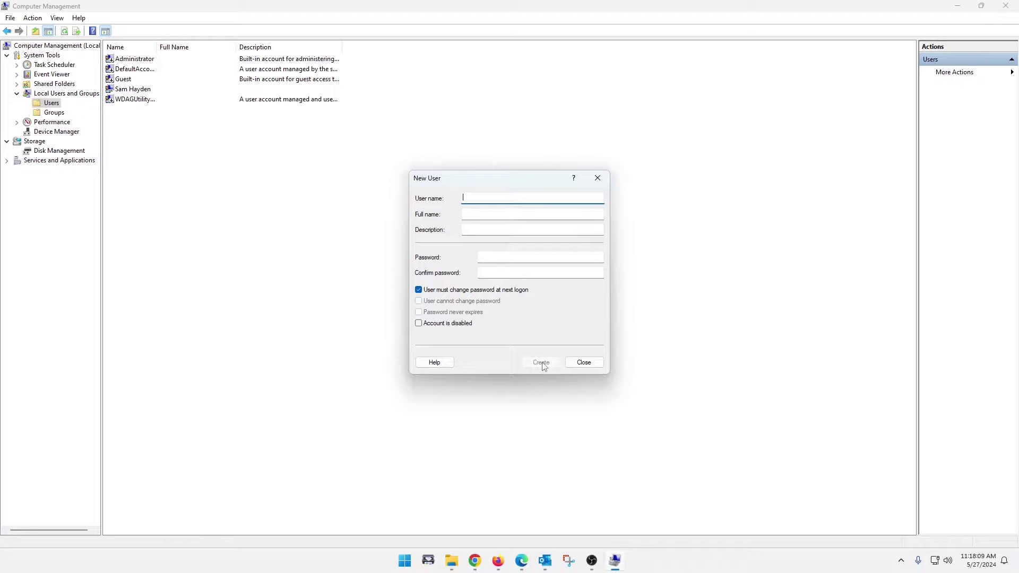
left_click(584, 363)
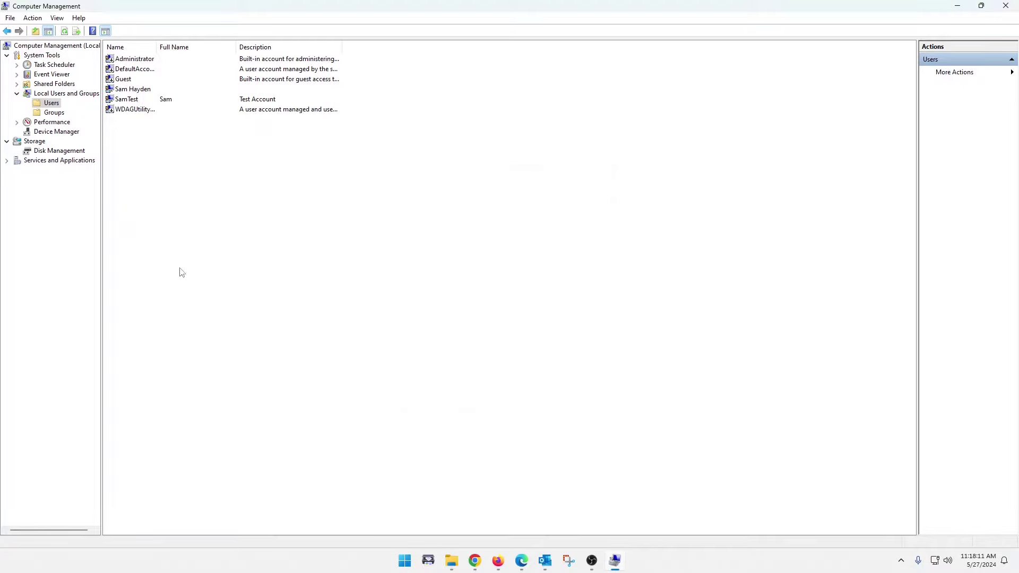
left_click(134, 103)
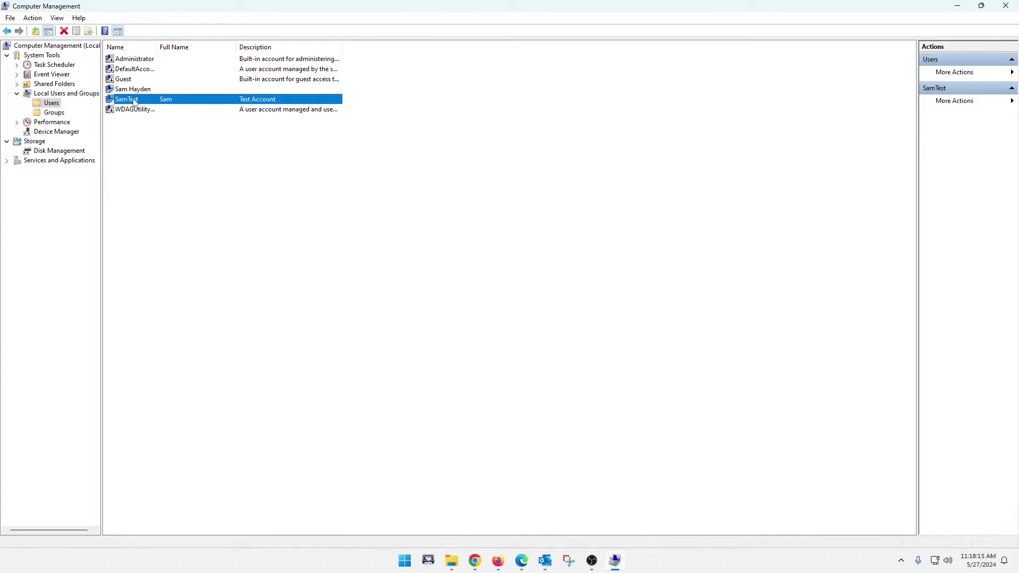
left_click(405, 562)
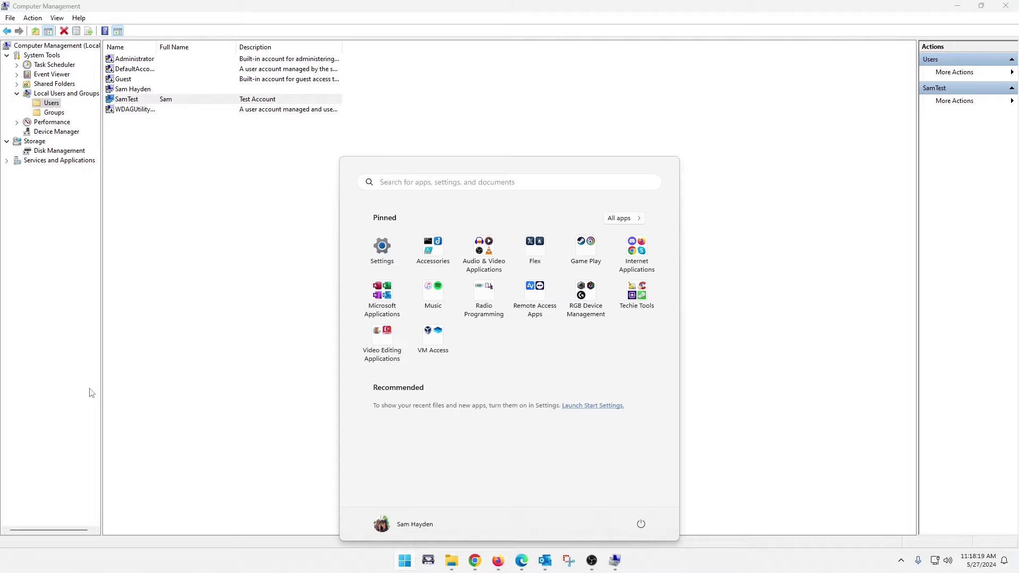
left_click(196, 359)
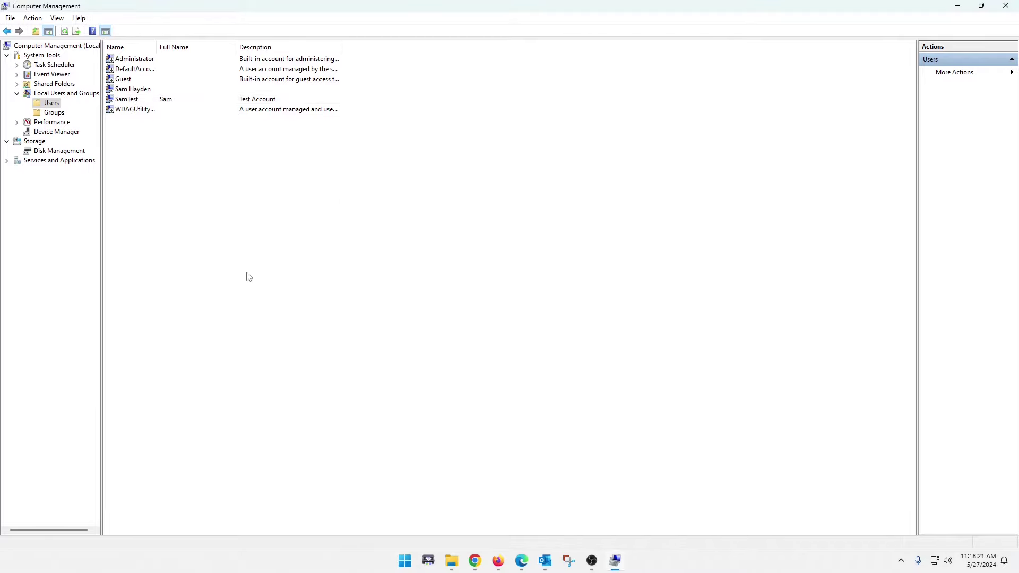